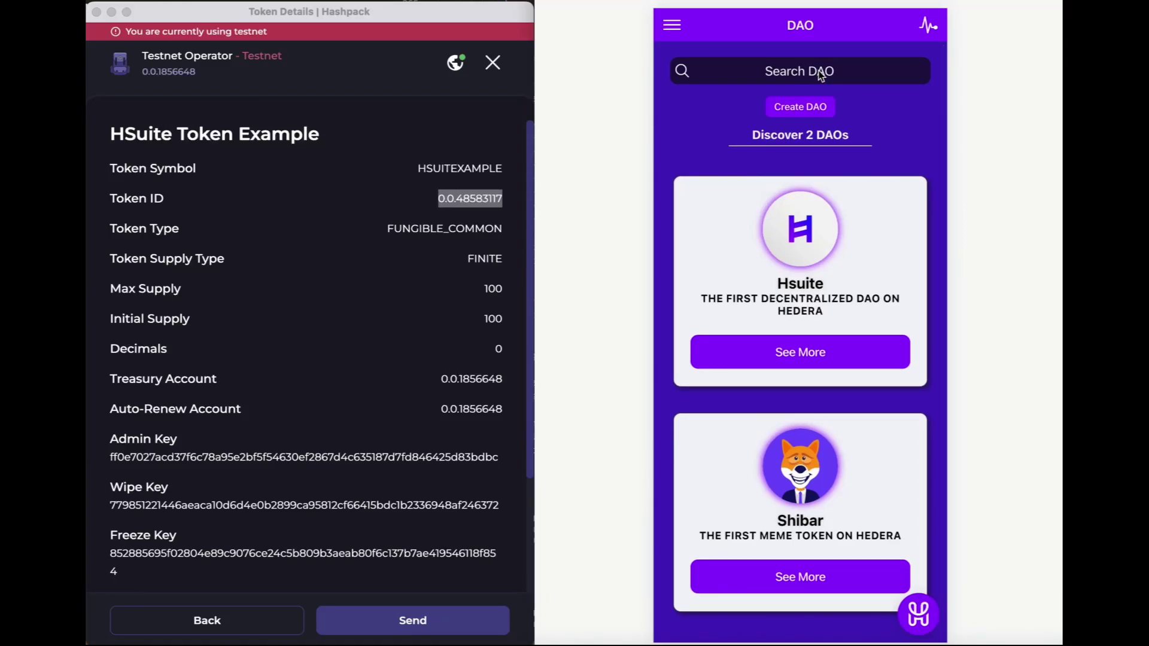
Try the DAO search, clear it, and open the Hsuite DAO's details page
left_click(800, 71)
type("h")
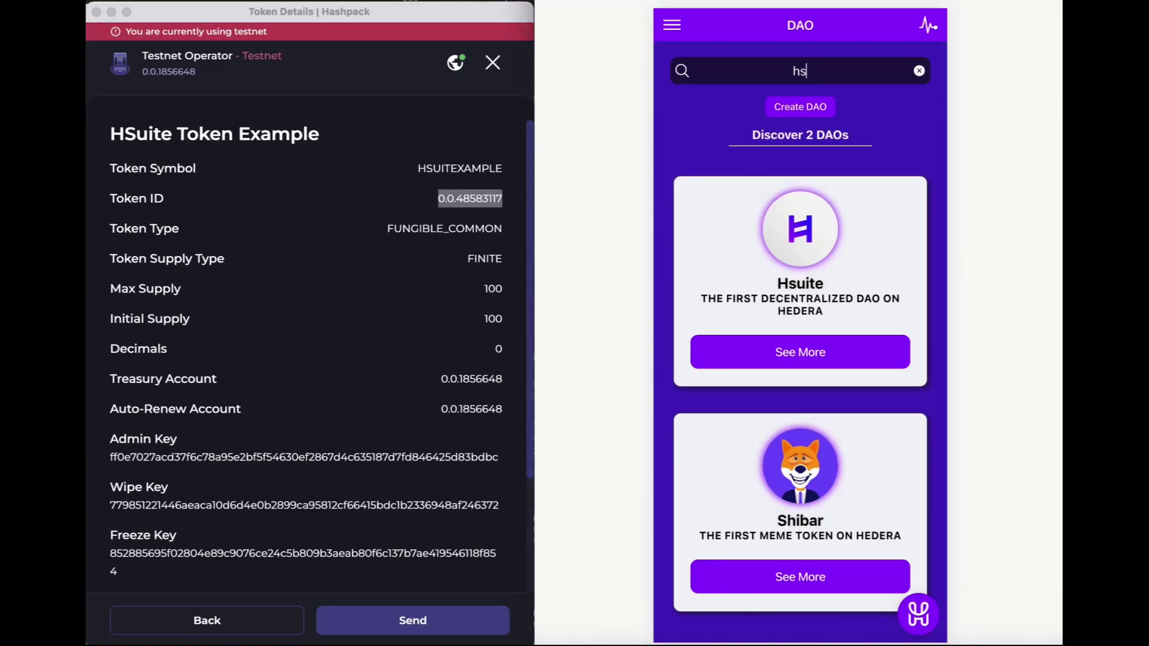
key("BackSpace")
type("s")
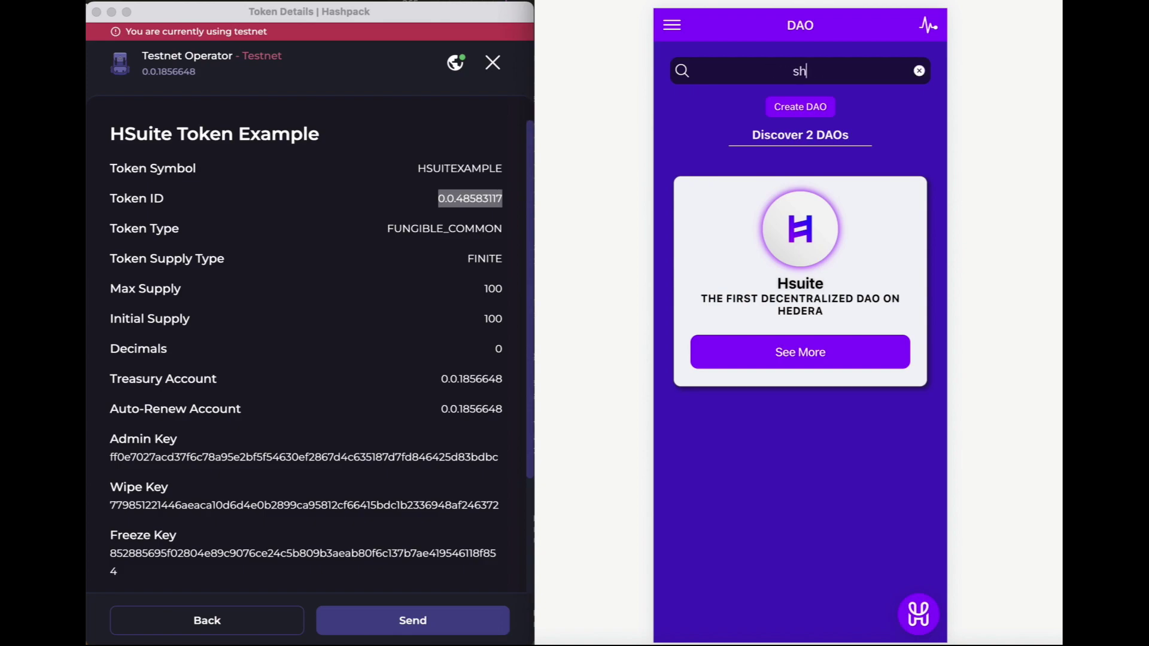
key("BackSpace")
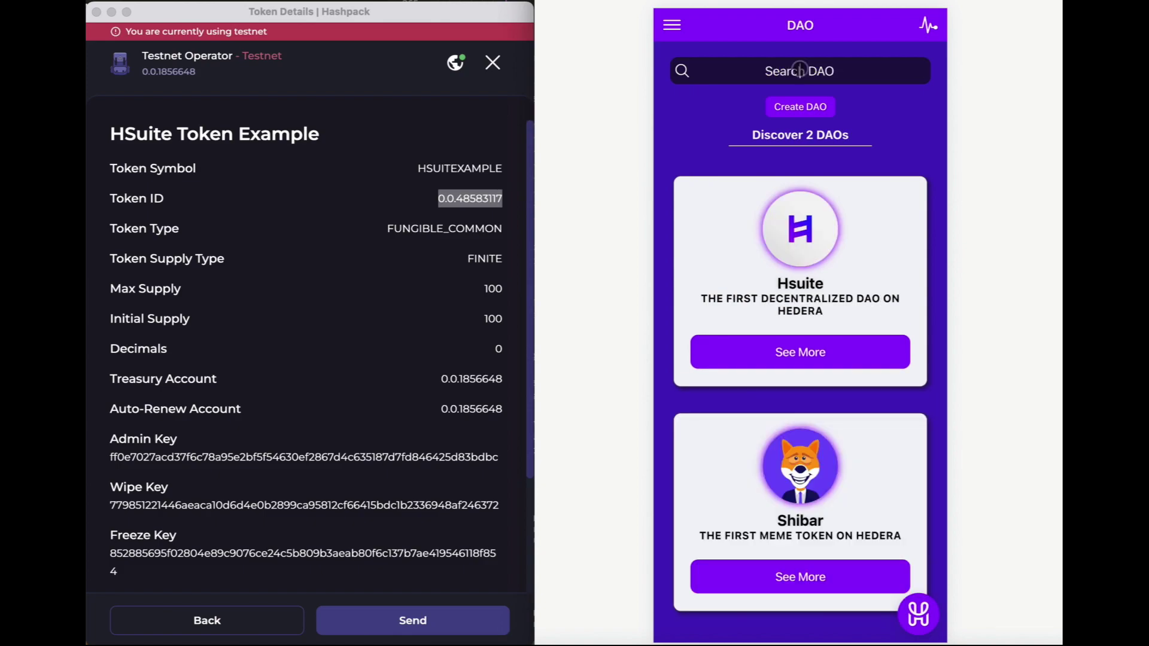
left_click(800, 353)
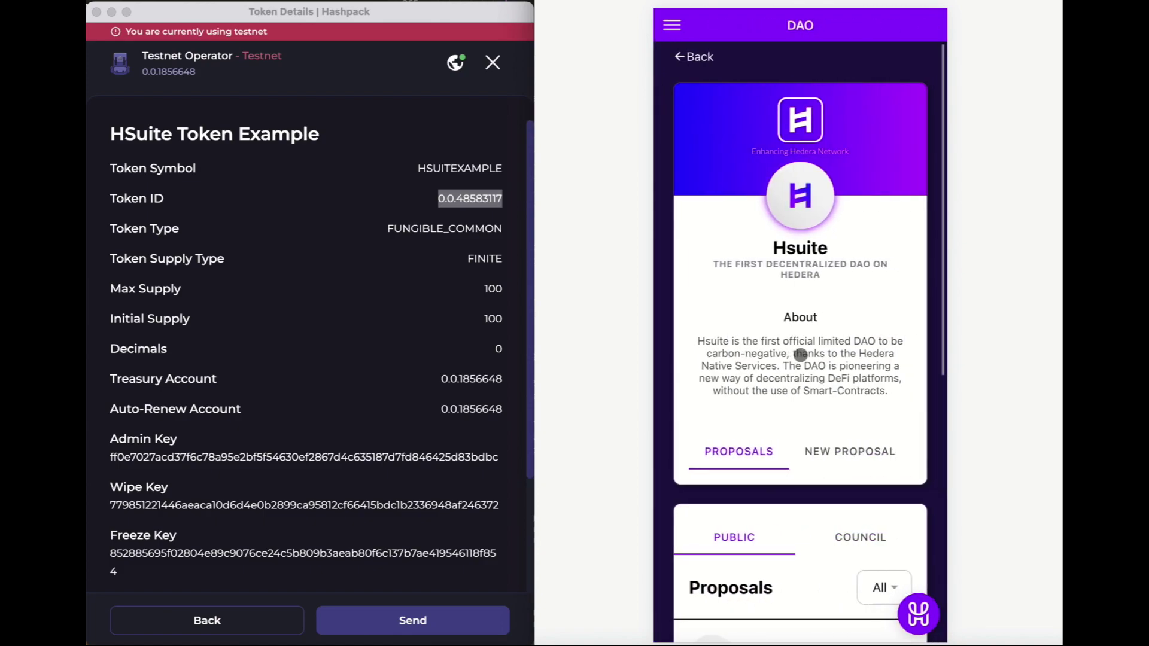
scroll(681, 285, "down", 3)
scroll(680, 285, "down", 3)
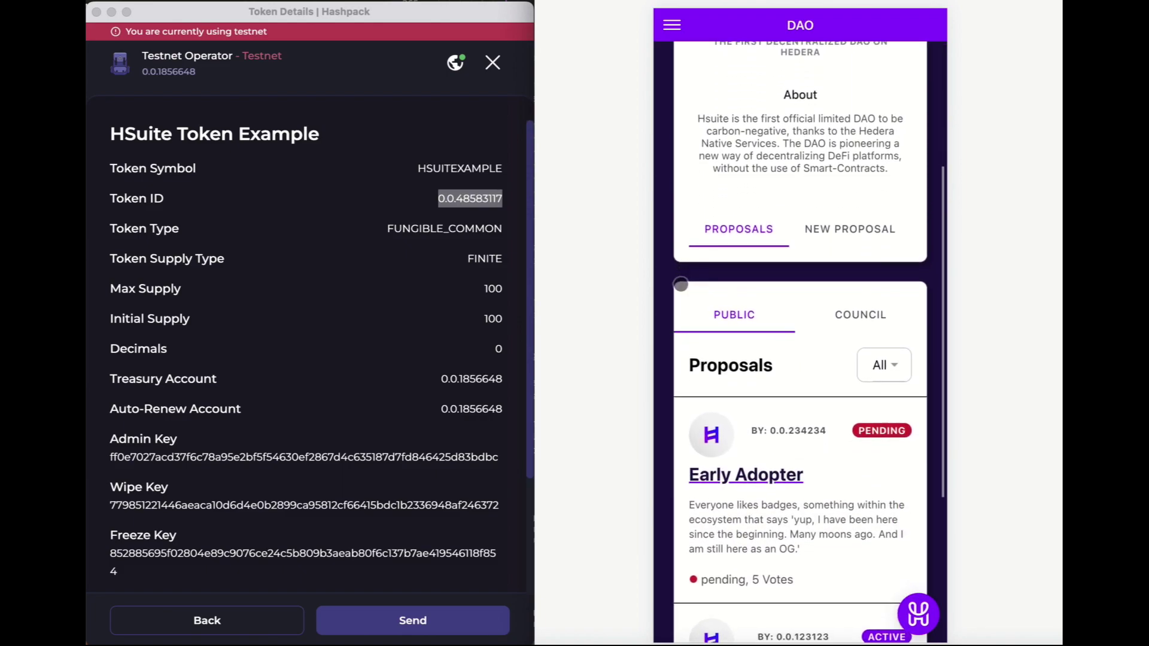
scroll(681, 285, "down", 3)
scroll(682, 285, "down", 3)
scroll(681, 285, "down", 3)
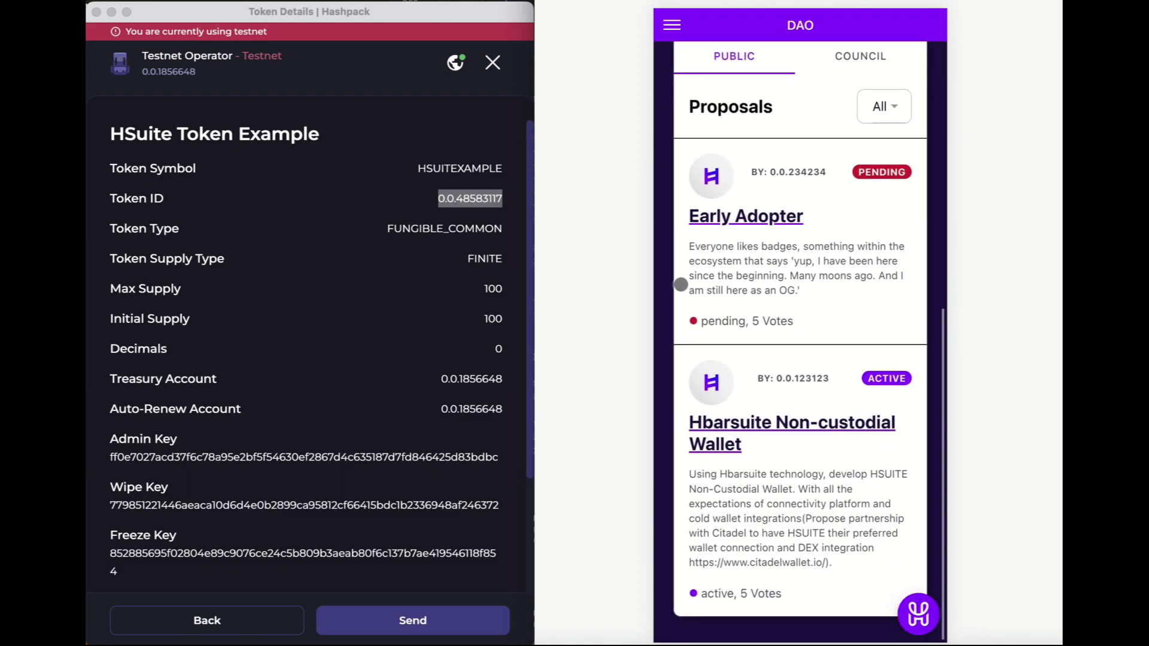
scroll(882, 120, "up", 3)
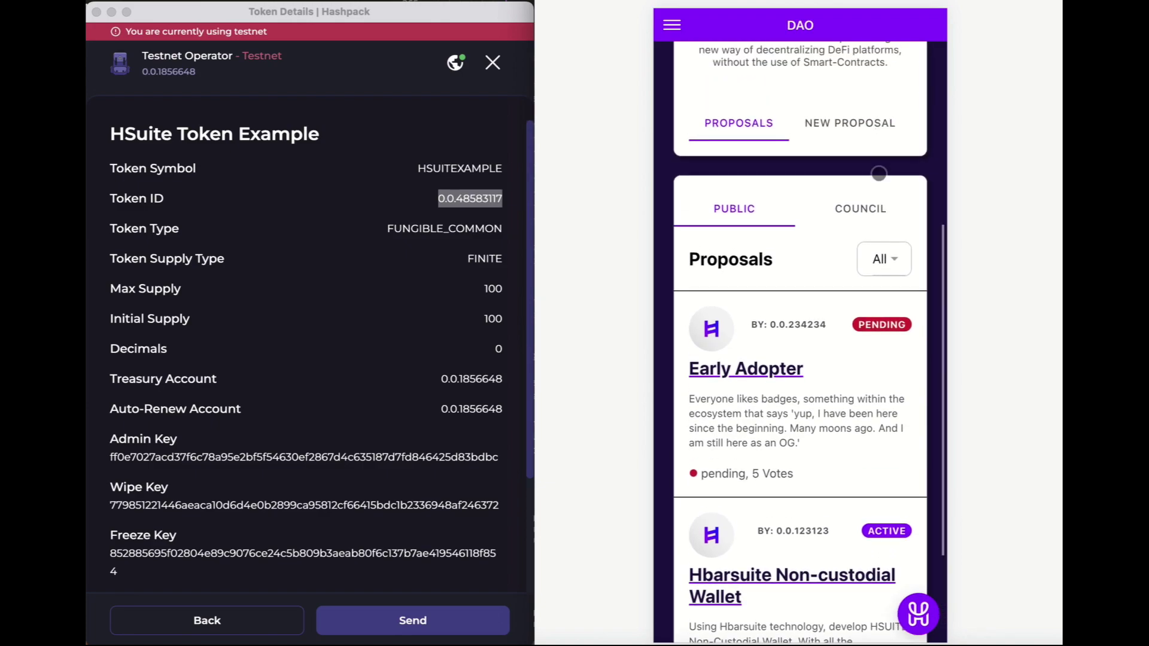
Browse council and public proposals, try Active, Pending and All filters, then open Hbarsuite Non-custodial Wallet
left_click(860, 209)
scroll(815, 294, "down", 3)
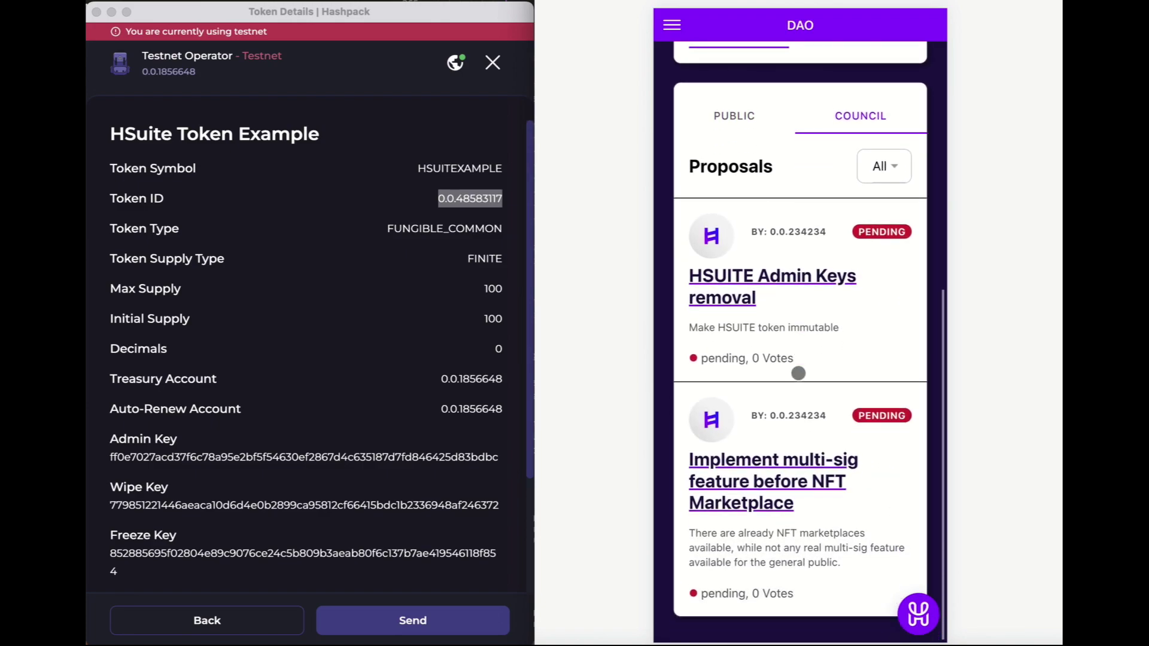
left_click(735, 115)
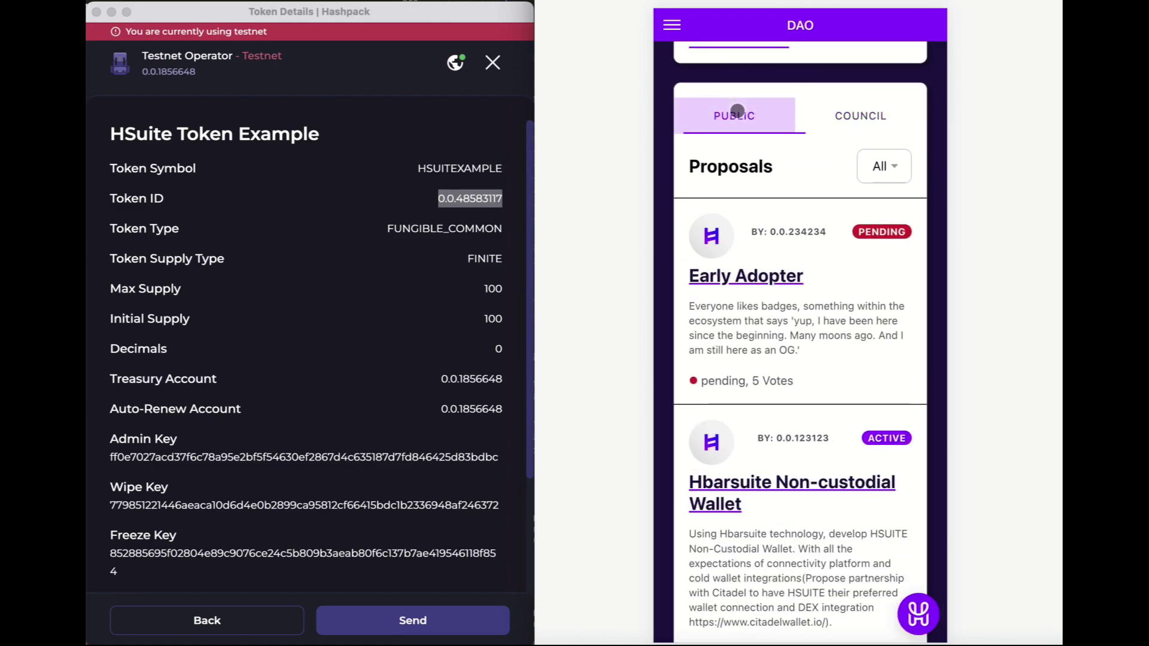
left_click(884, 166)
left_click(866, 236)
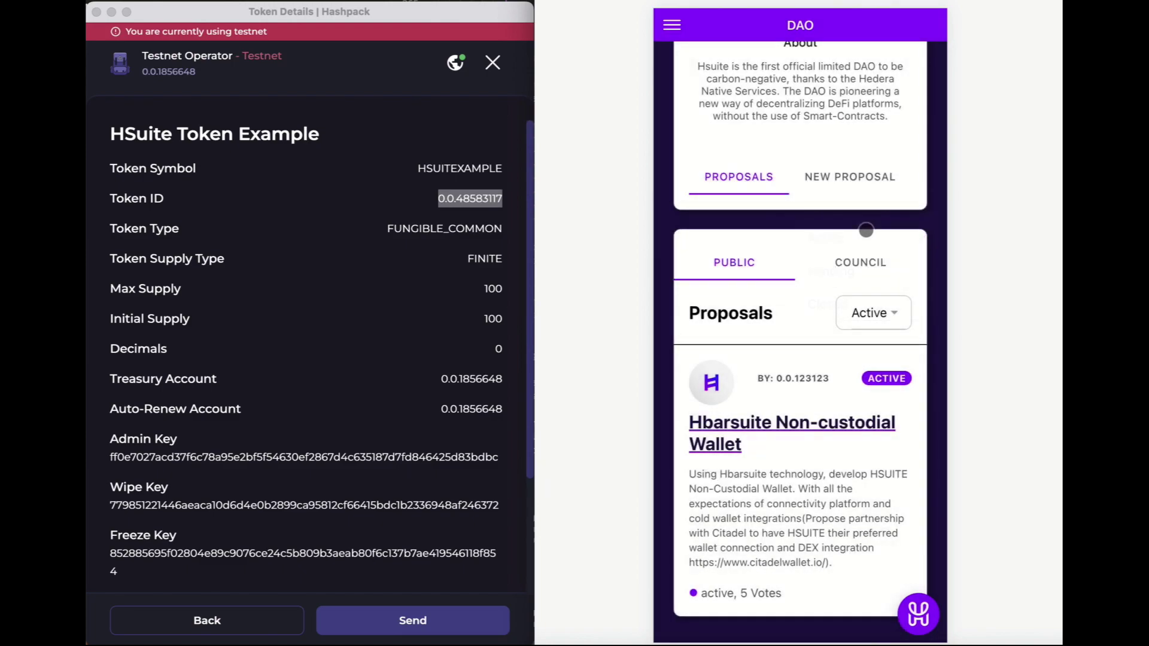
left_click(884, 310)
left_click(865, 418)
left_click(884, 377)
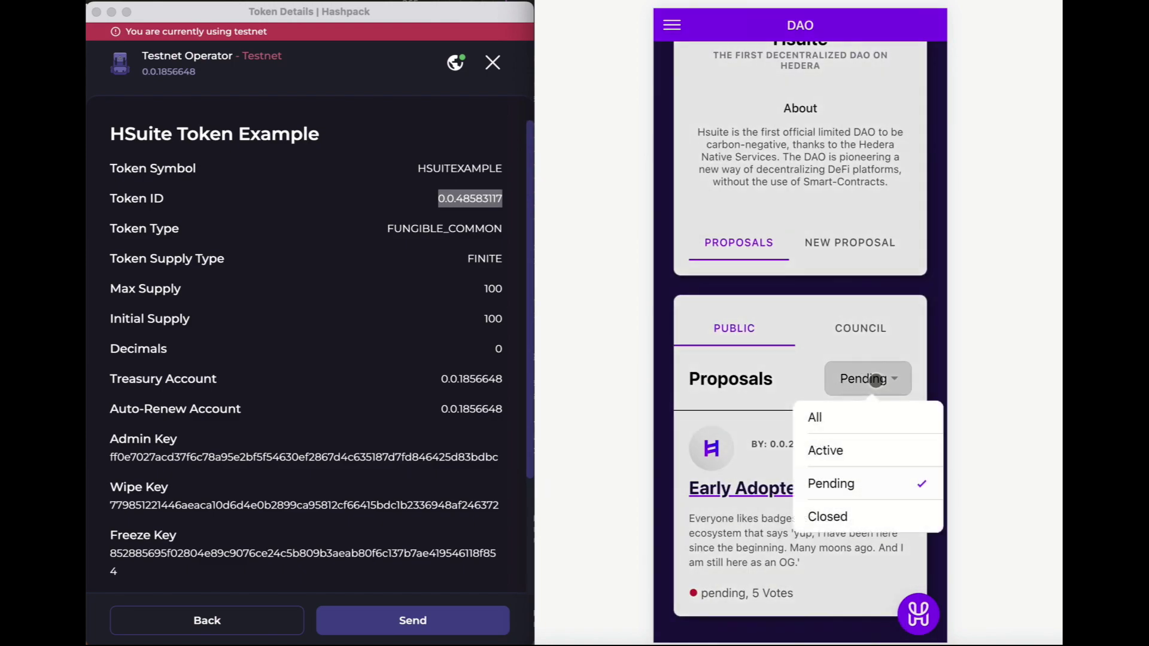
left_click(815, 352)
scroll(795, 349, "down", 5)
scroll(795, 349, "down", 3)
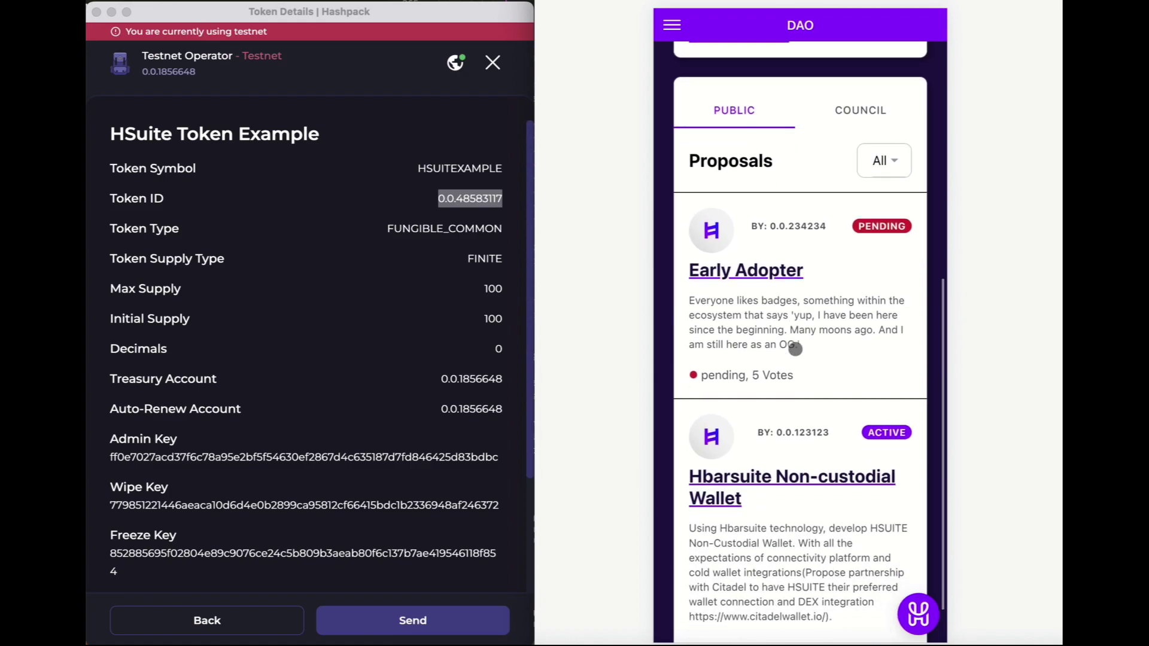
left_click(790, 476)
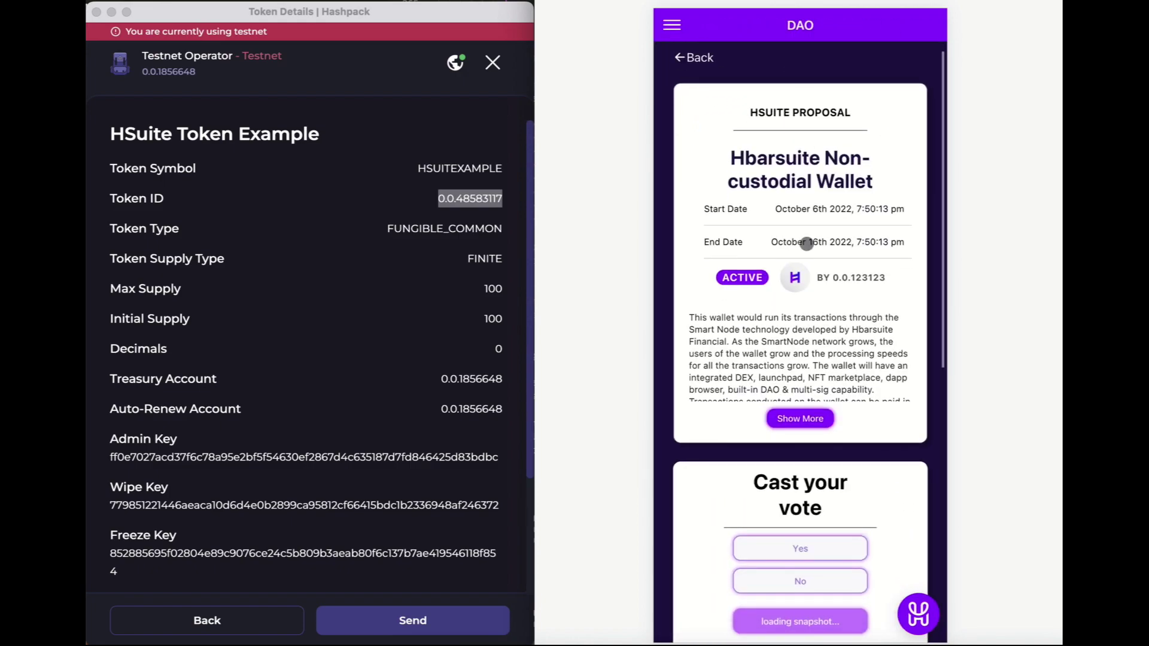
Show the full Hbarsuite Non-custodial Wallet description and select No as the vote
left_click(800, 433)
scroll(742, 372, "up", 1)
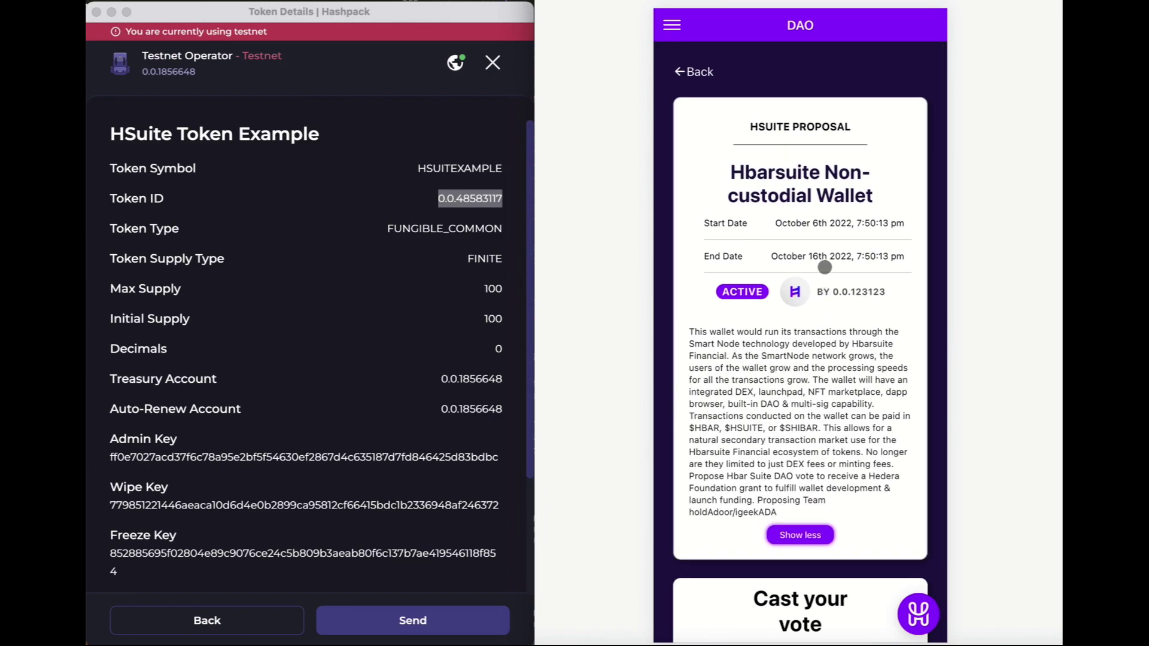
scroll(683, 279, "down", 5)
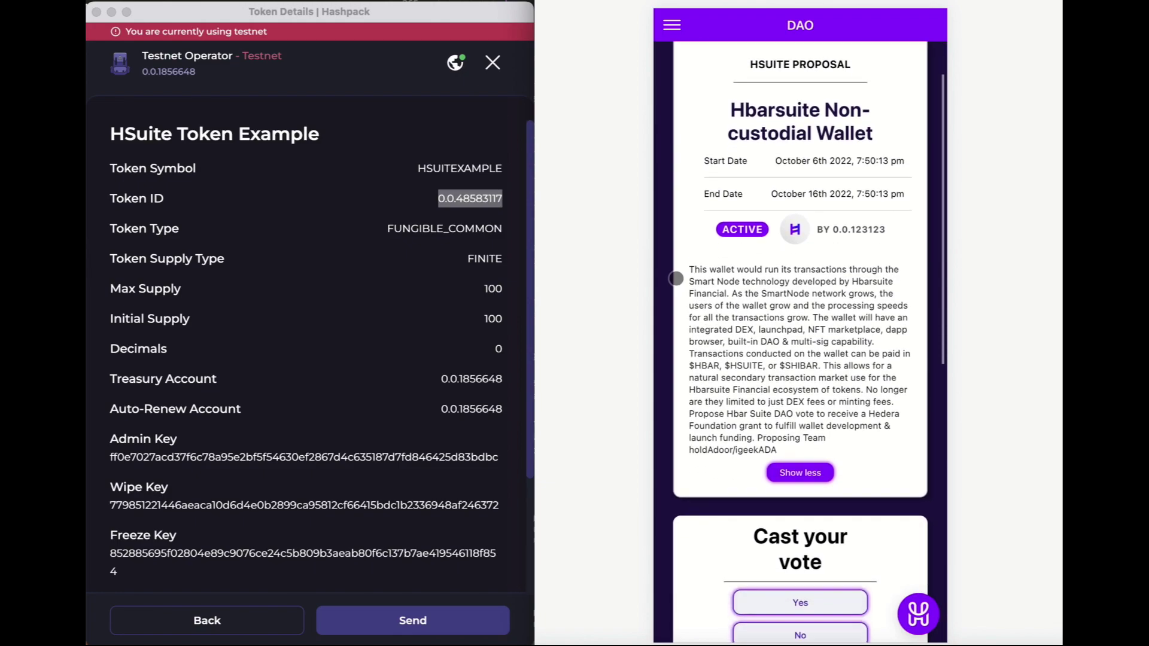
scroll(676, 279, "down", 5)
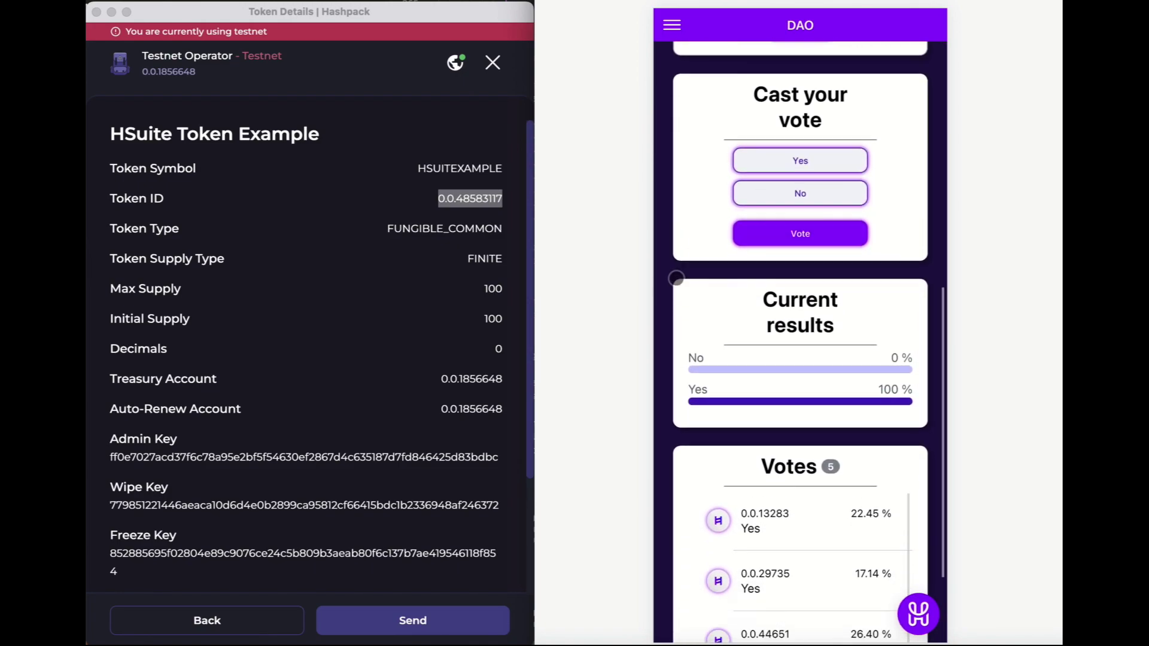
scroll(683, 359, "down", 3)
scroll(687, 436, "down", 2)
scroll(799, 493, "down", 3)
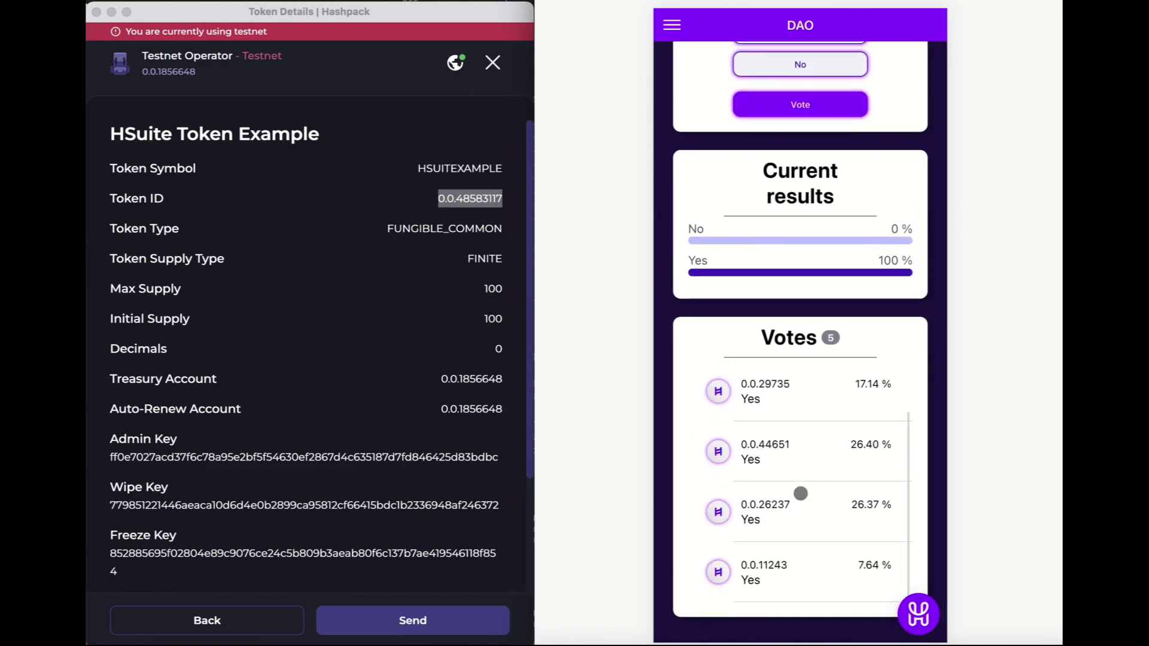
scroll(800, 493, "up", 3)
scroll(799, 493, "up", 5)
scroll(800, 449, "up", 3)
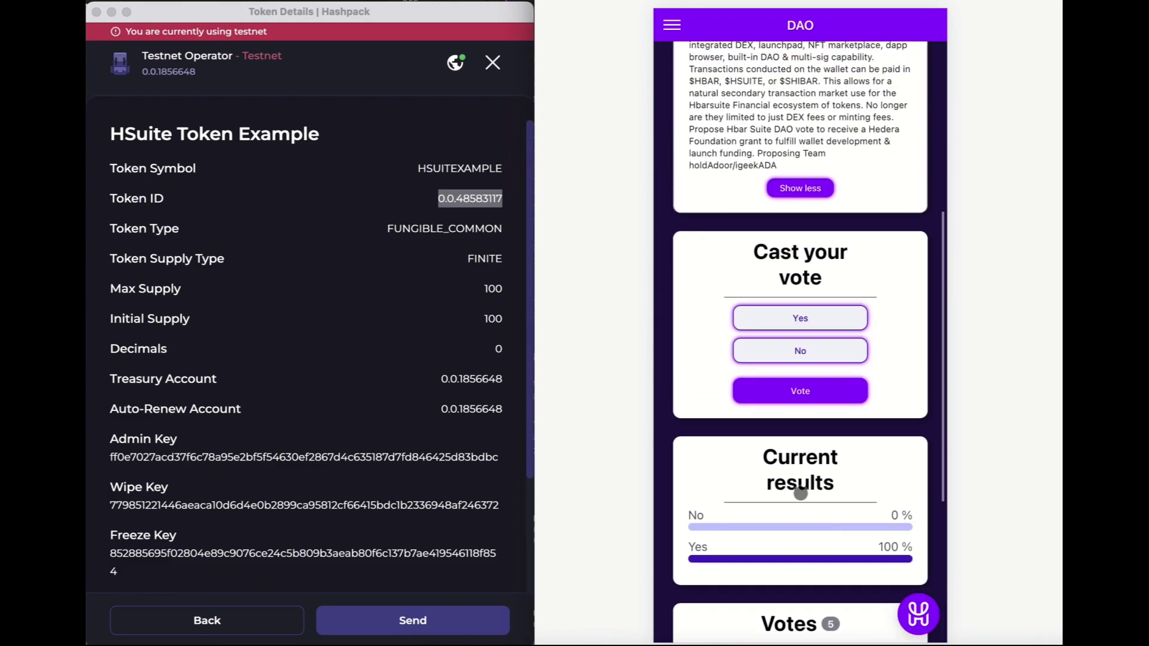
left_click(803, 359)
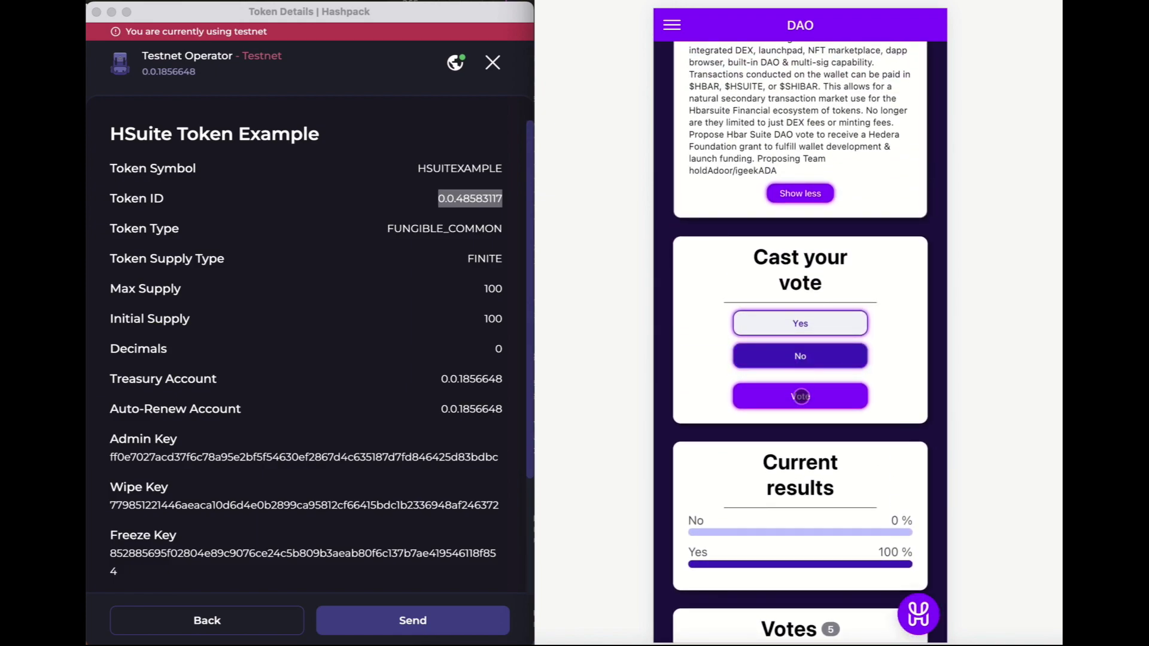
Submit the No vote, approve its signing in HashPack, and dismiss the confirmation
left_click(802, 396)
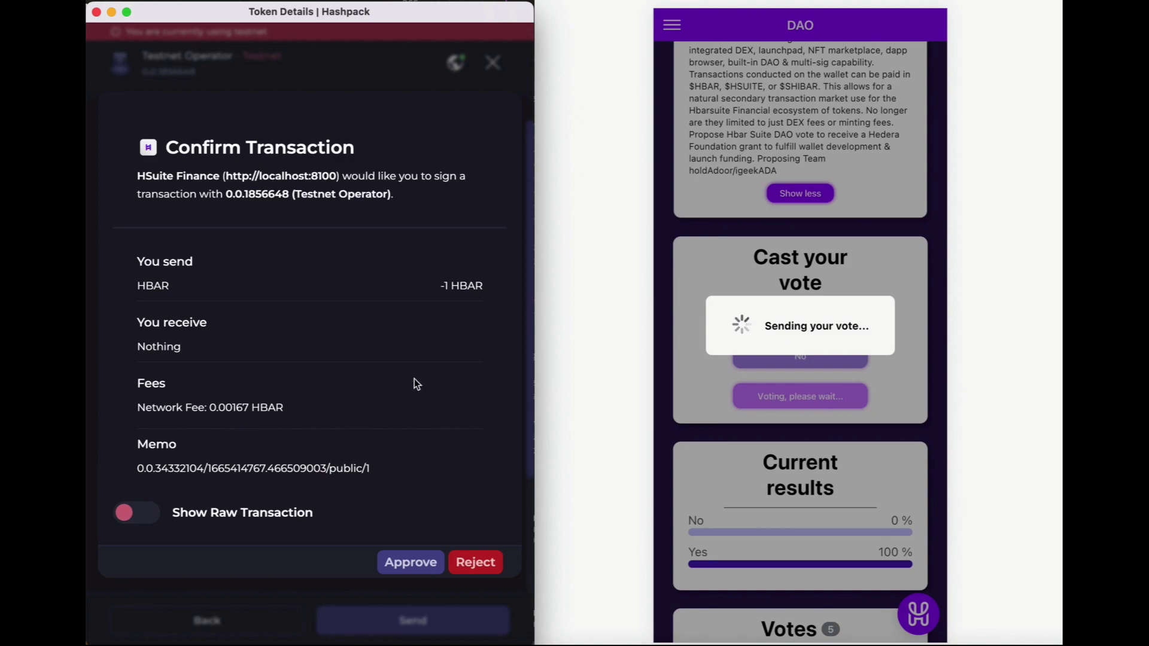
left_click(412, 563)
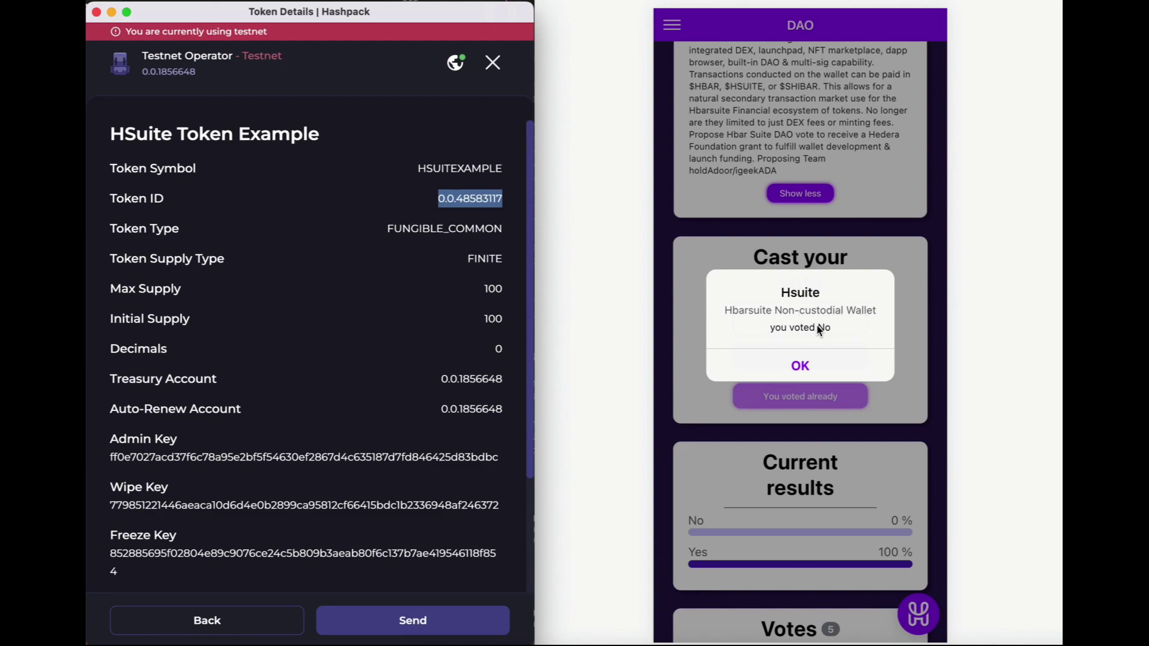
left_click(801, 364)
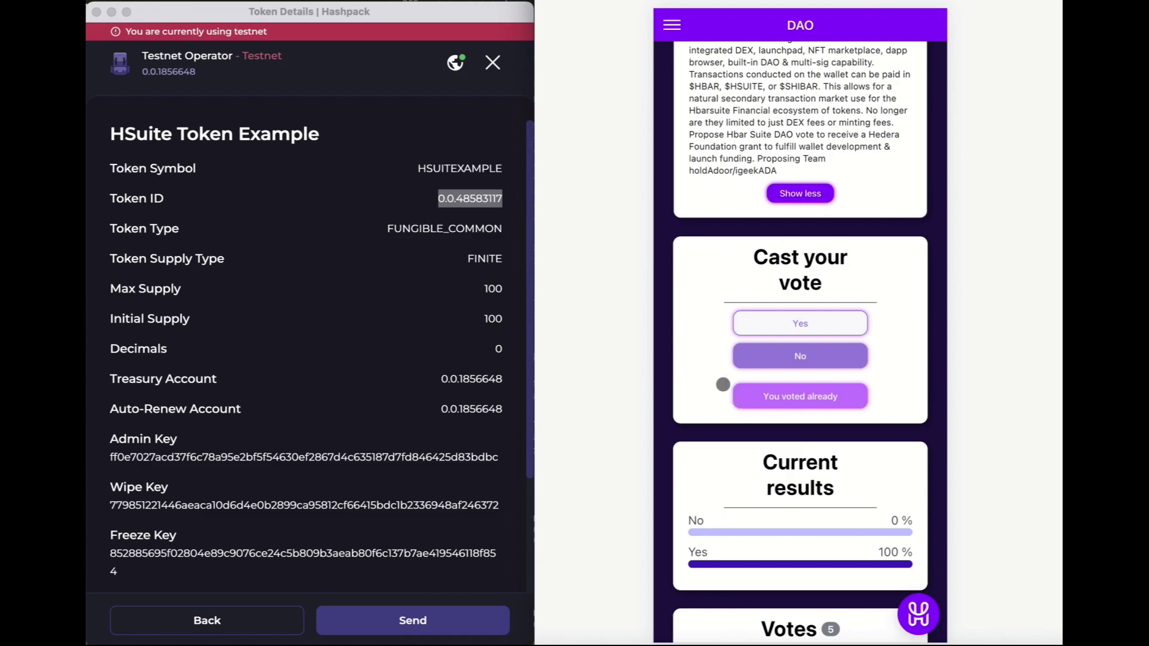
scroll(711, 325, "up", 3)
scroll(711, 325, "up", 5)
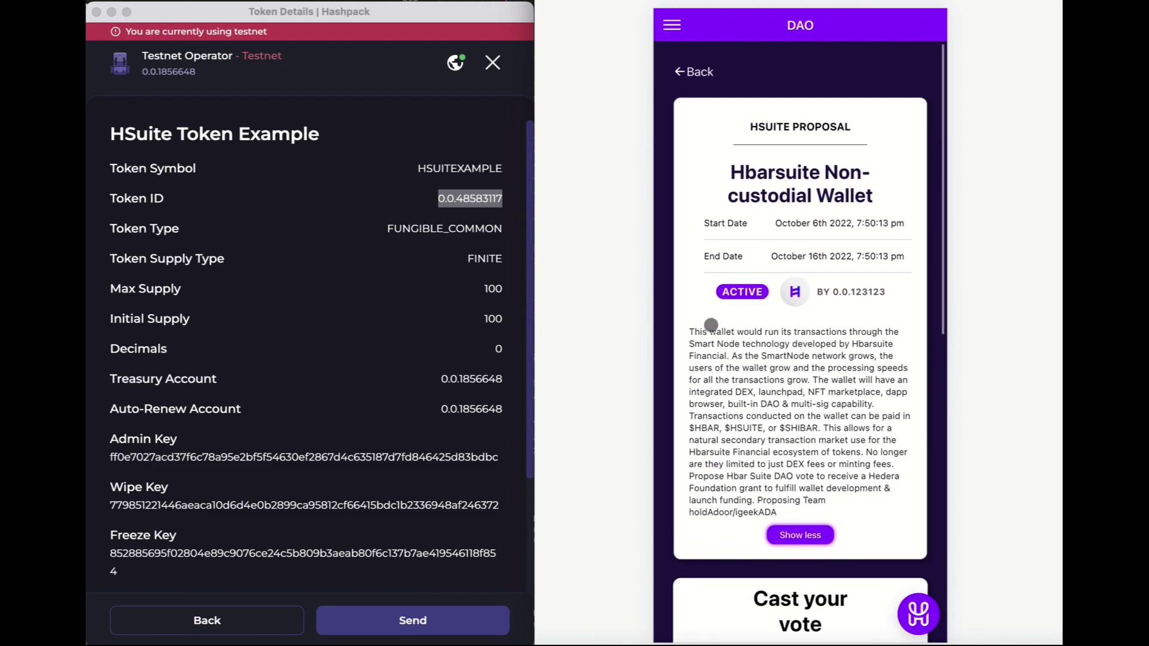
Go back to Hsuite's proposals, view the New Proposal form, then return to the DAO list
left_click(698, 80)
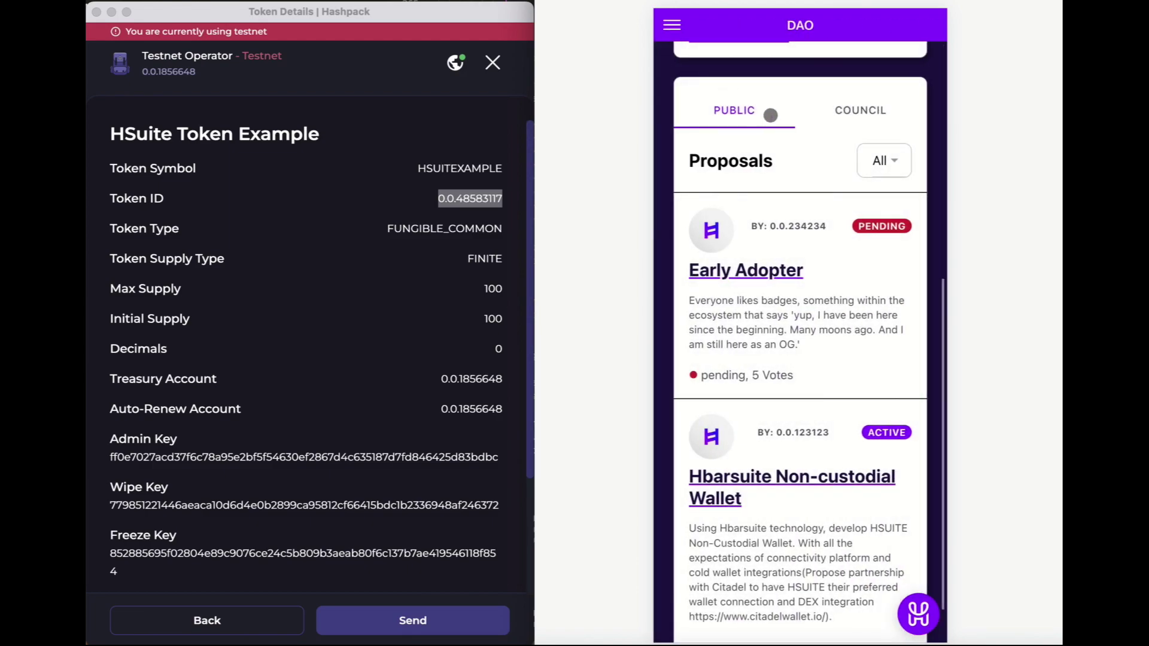
scroll(768, 111, "up", 3)
left_click(852, 173)
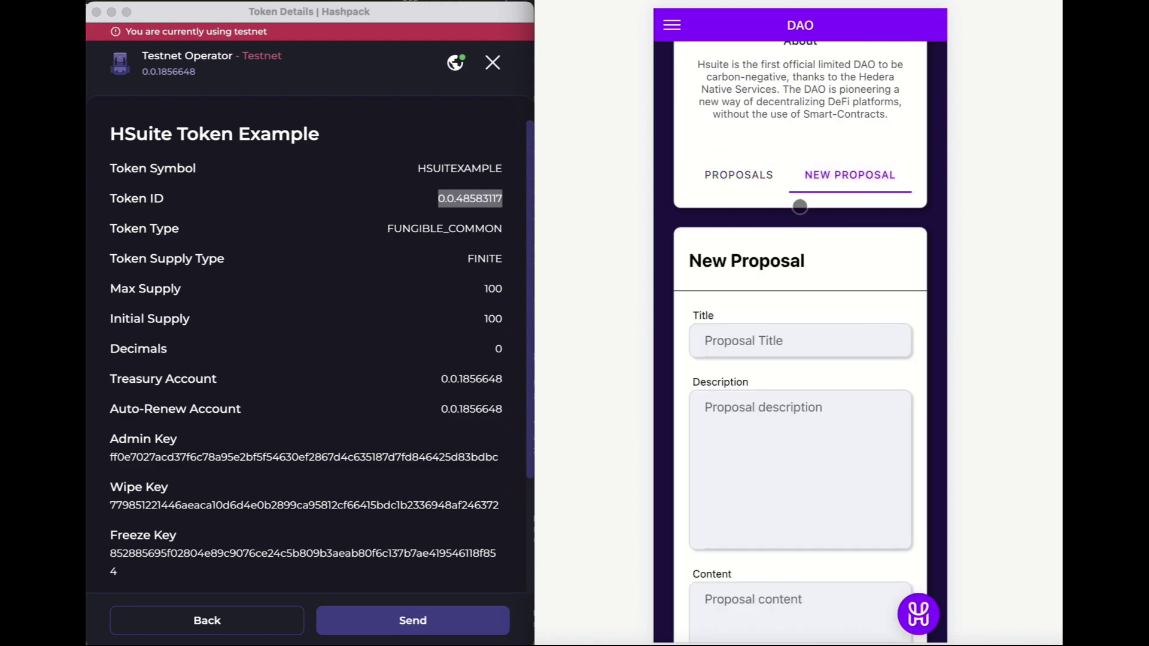
scroll(800, 207, "down", 3)
scroll(799, 207, "down", 3)
scroll(799, 206, "down", 3)
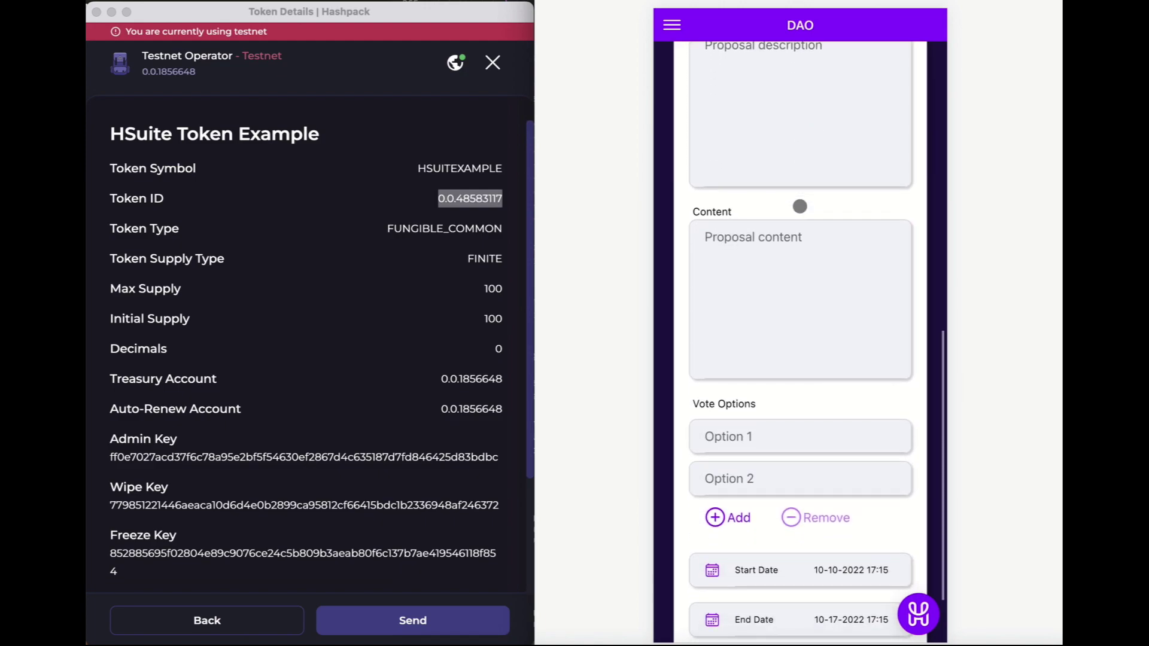
scroll(799, 207, "down", 2)
scroll(799, 206, "up", 4)
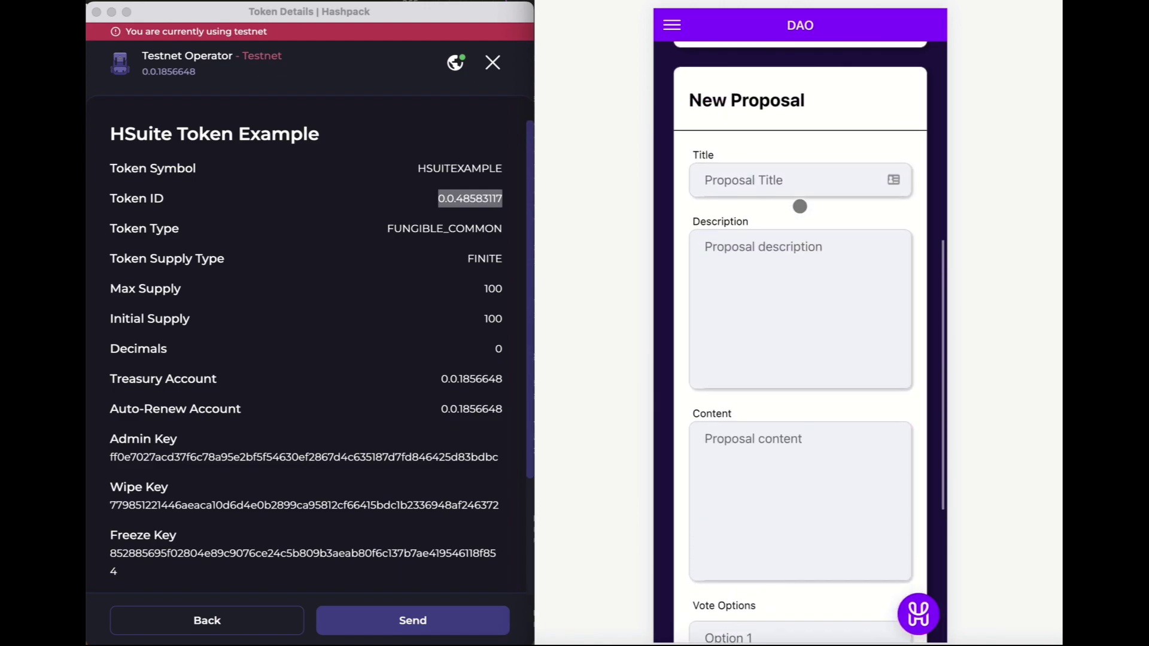
scroll(799, 207, "up", 4)
scroll(800, 207, "up", 3)
left_click(695, 57)
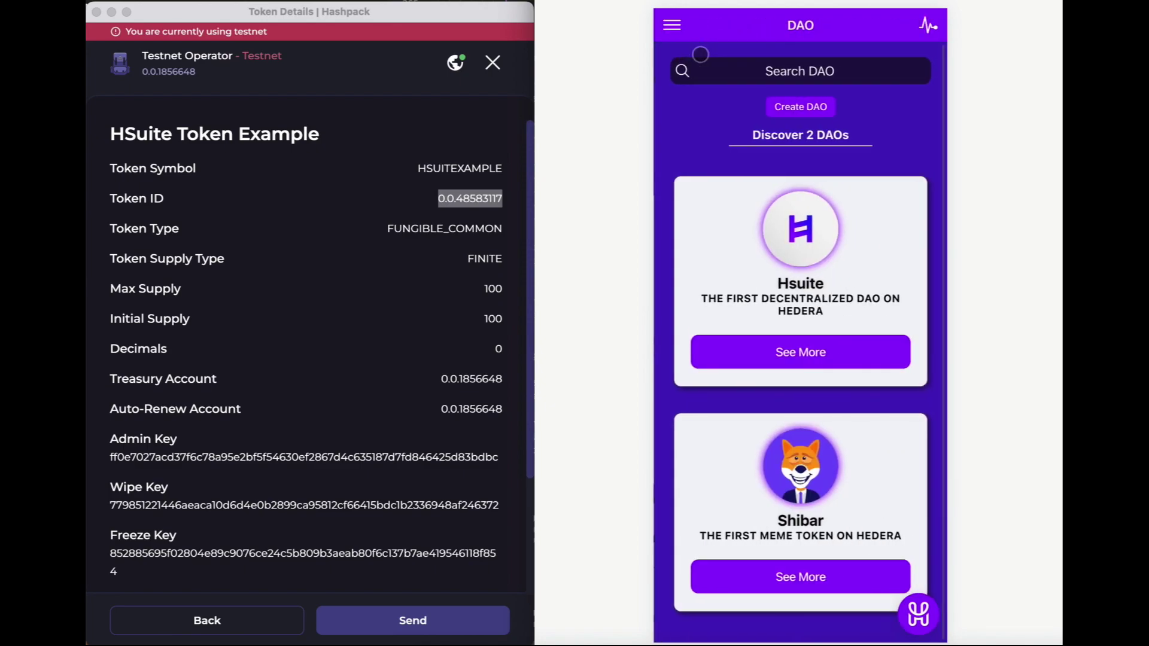
Start a new DAO and paste the coinmarketcap logo URL
left_click(800, 106)
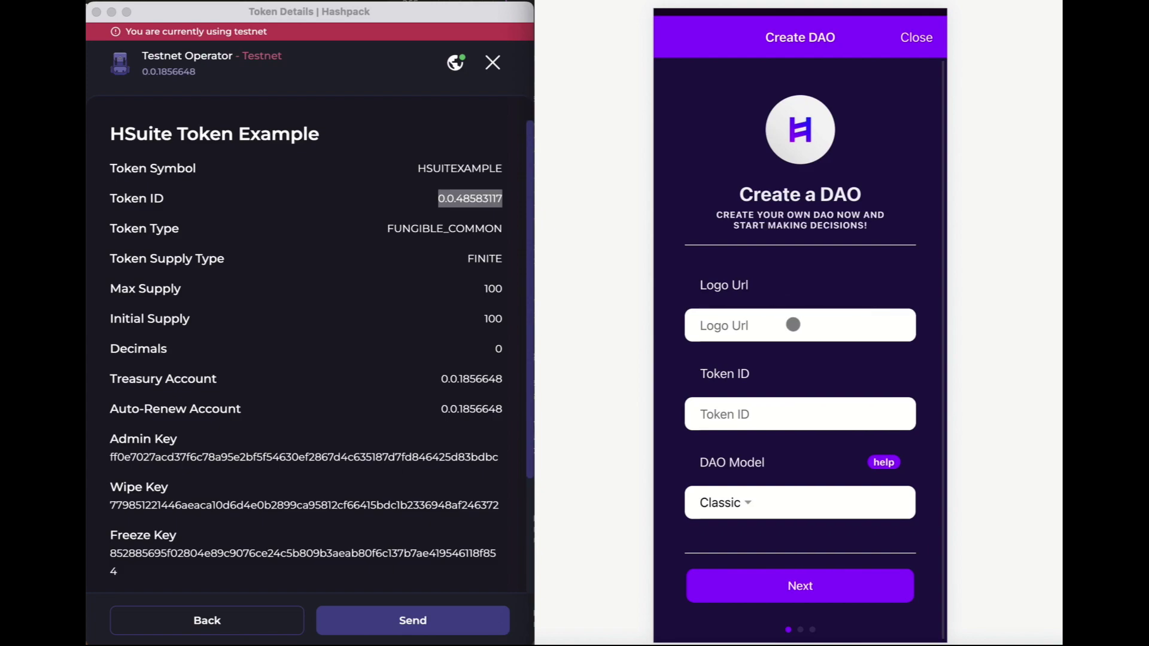
left_click(792, 324)
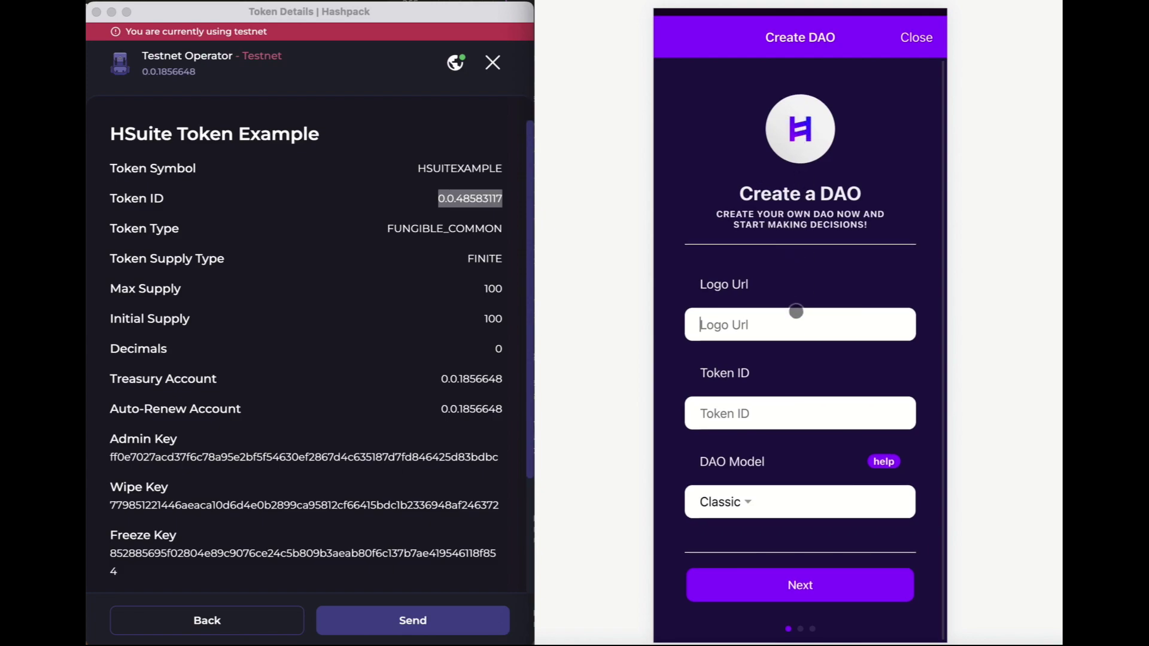
key("ctrl+v")
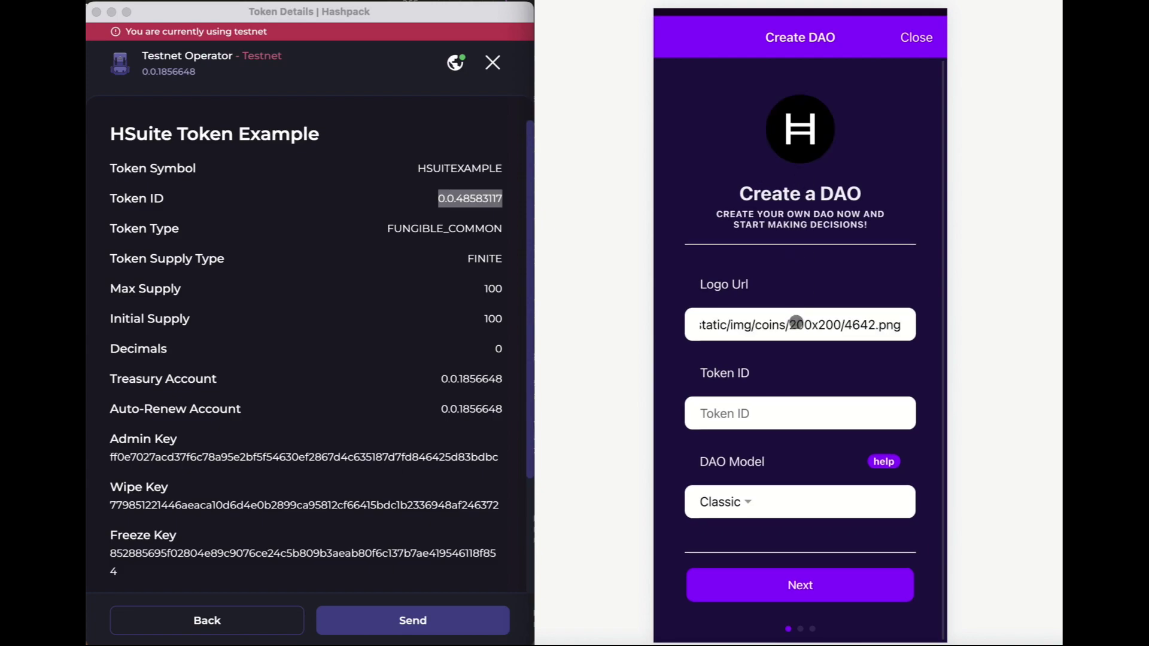
key("Tab")
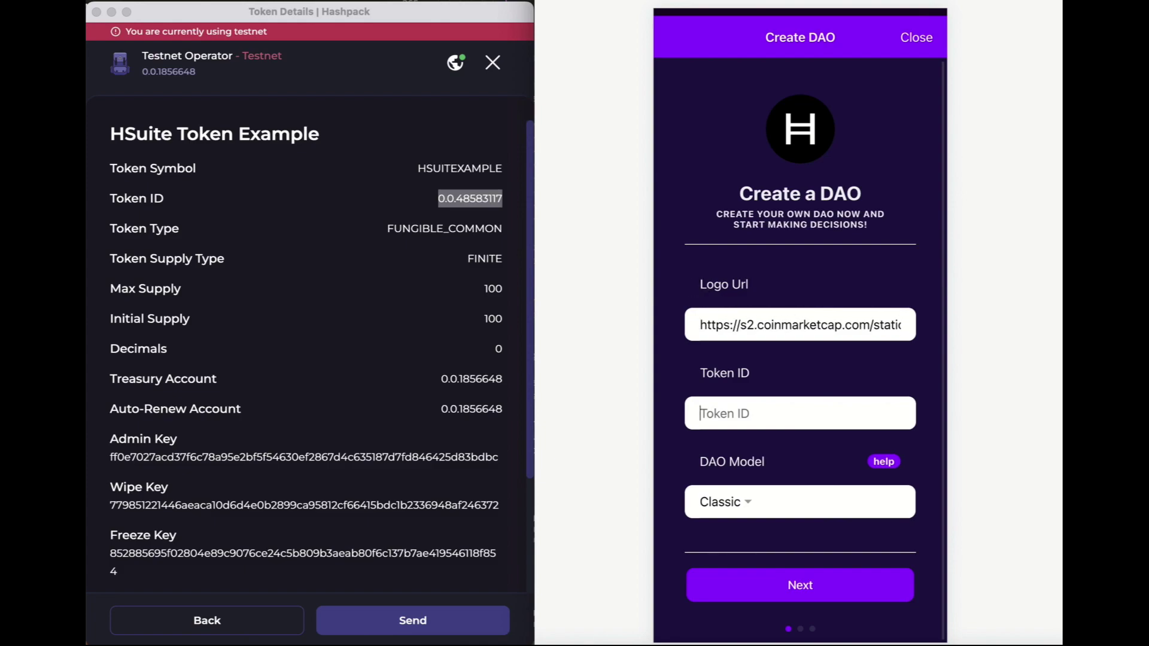
Copy Token ID 0.0.48583117 from HashPack into the form's Token ID field
left_click(476, 204)
key("super+c")
left_click(782, 415)
key("super+v")
Keep the Classic DAO model after reading the DAO type help, and continue to DAO Details
left_click(753, 504)
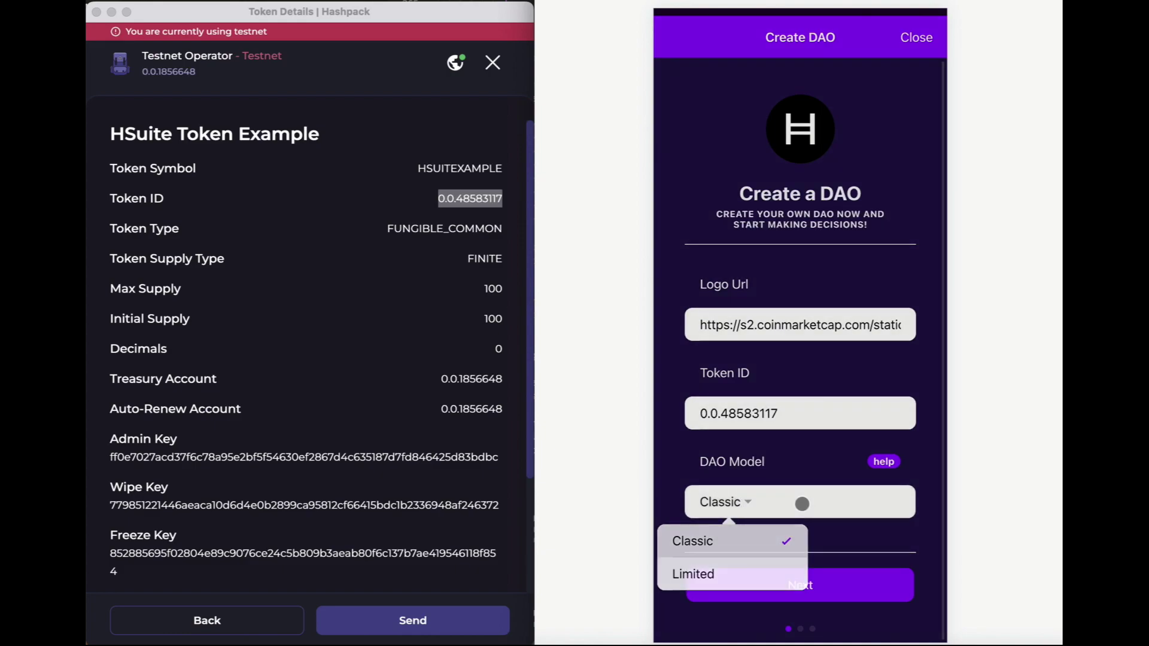
left_click(767, 537)
left_click(885, 462)
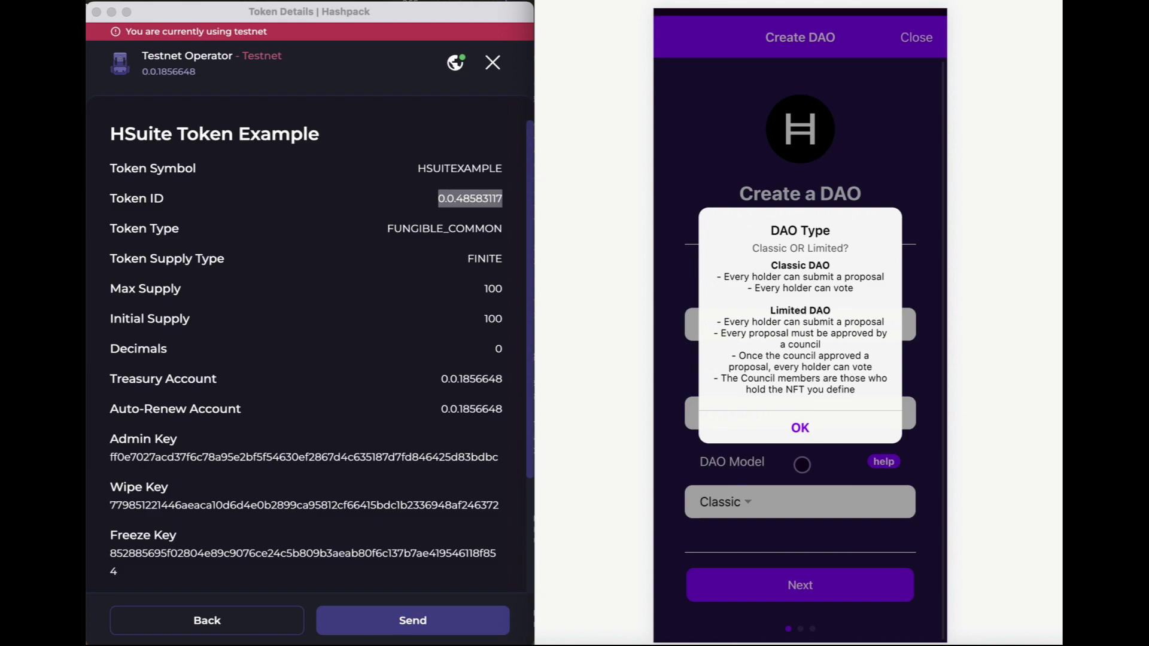
left_click(801, 428)
left_click(800, 586)
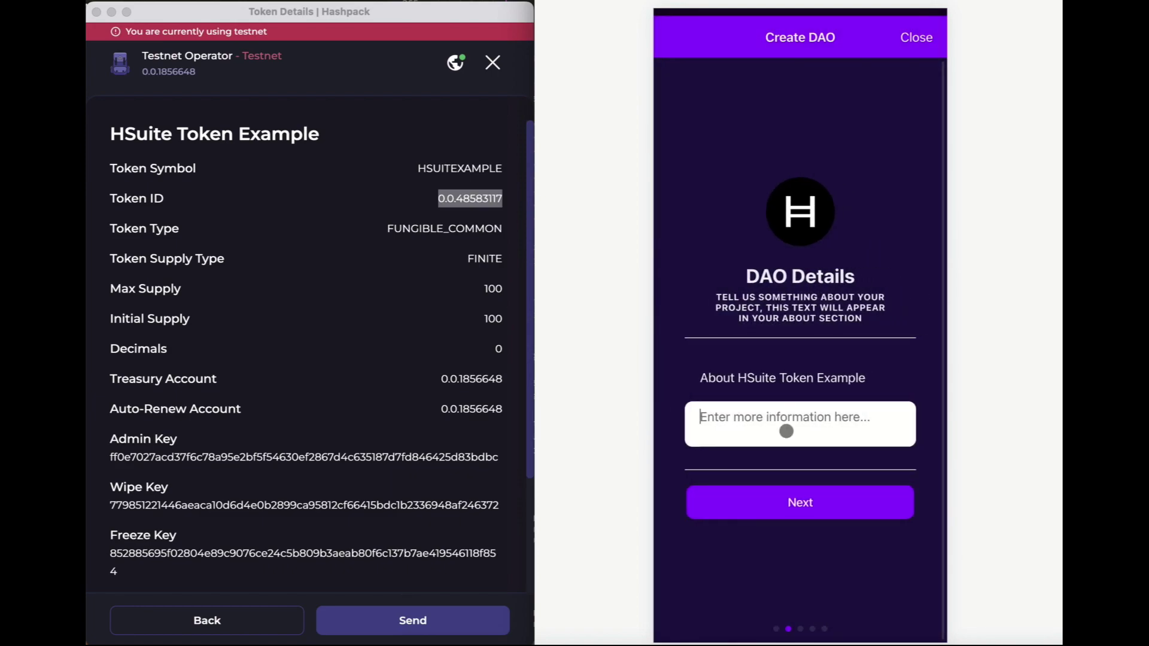
type("our ")
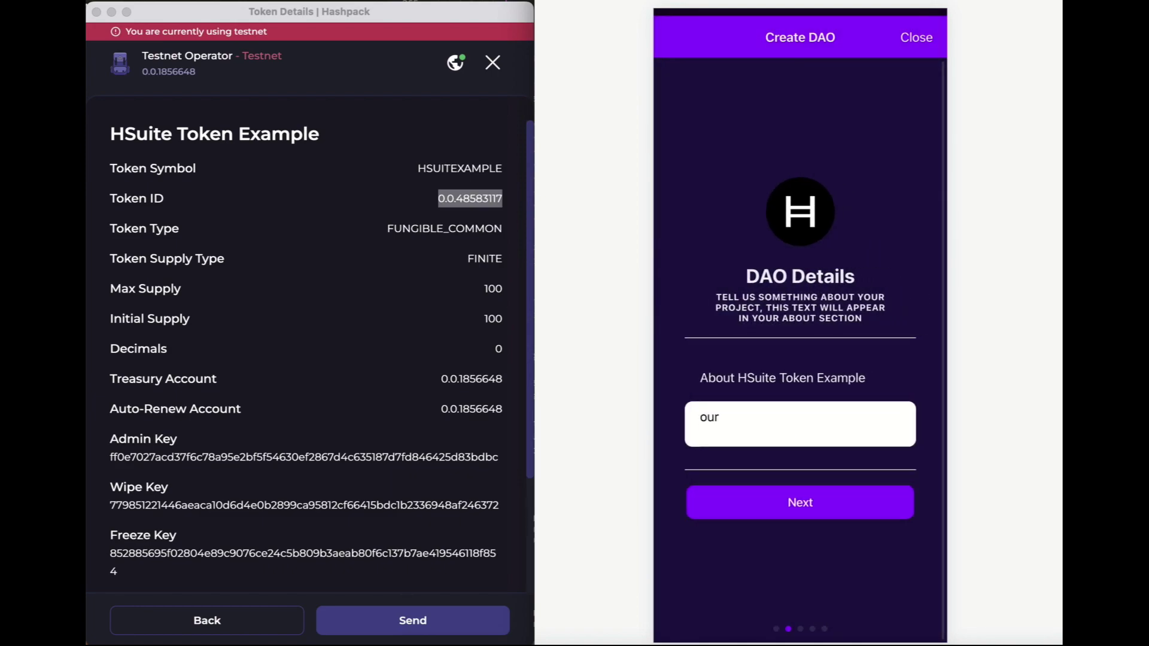
type("new DAO!!")
Enter the about text 'our new DAO!!' and continue to the confirmation step
left_click(808, 496)
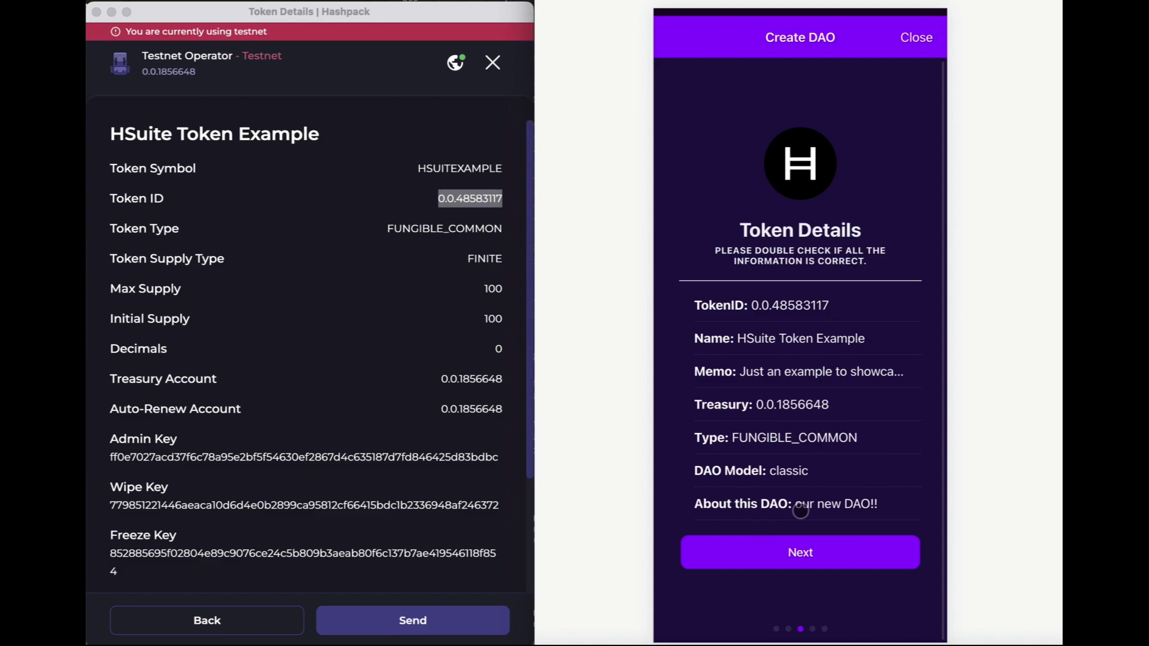
Submit the new DAO and approve the 100 HBAR creation payment in HashPack
left_click(800, 553)
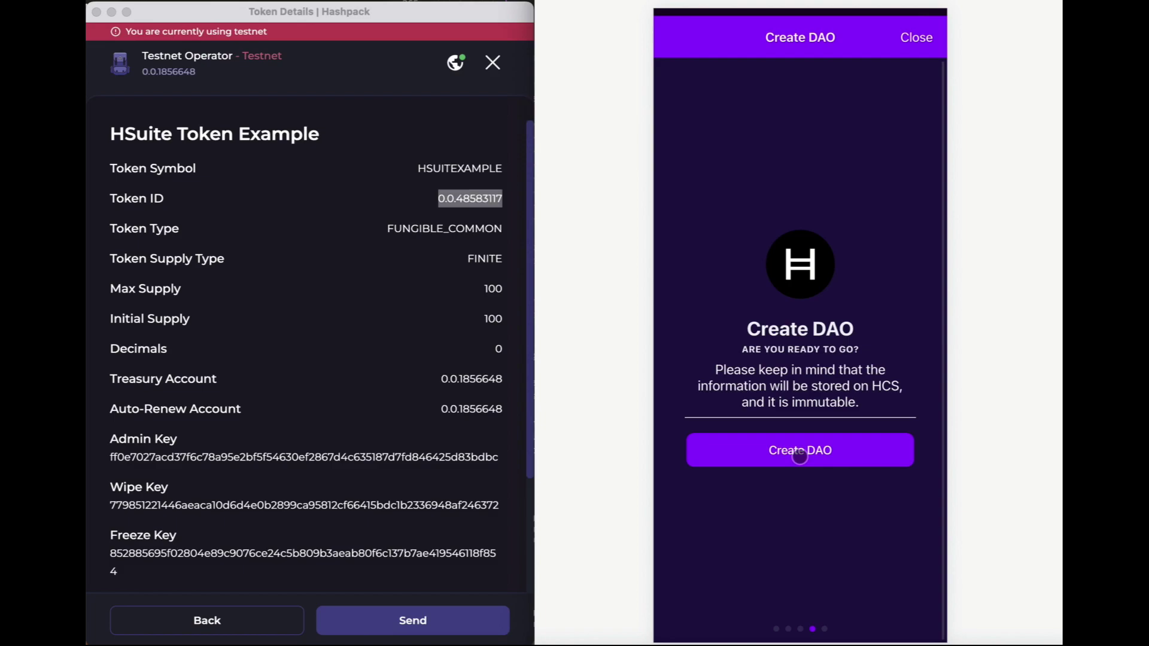
left_click(800, 450)
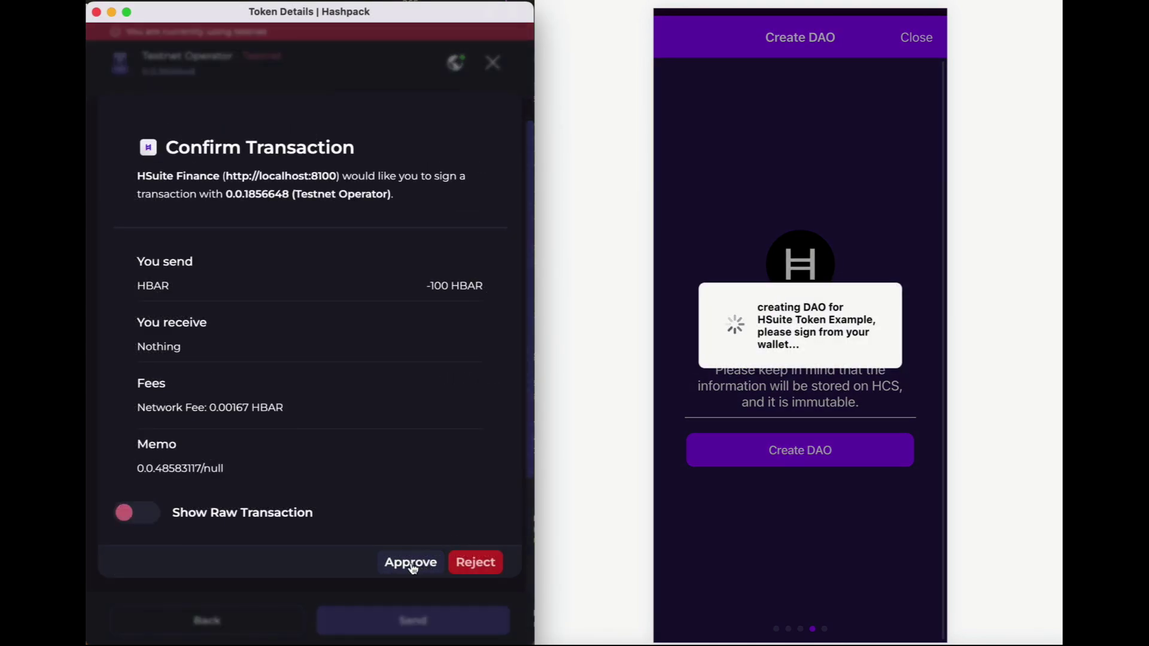
left_click(410, 562)
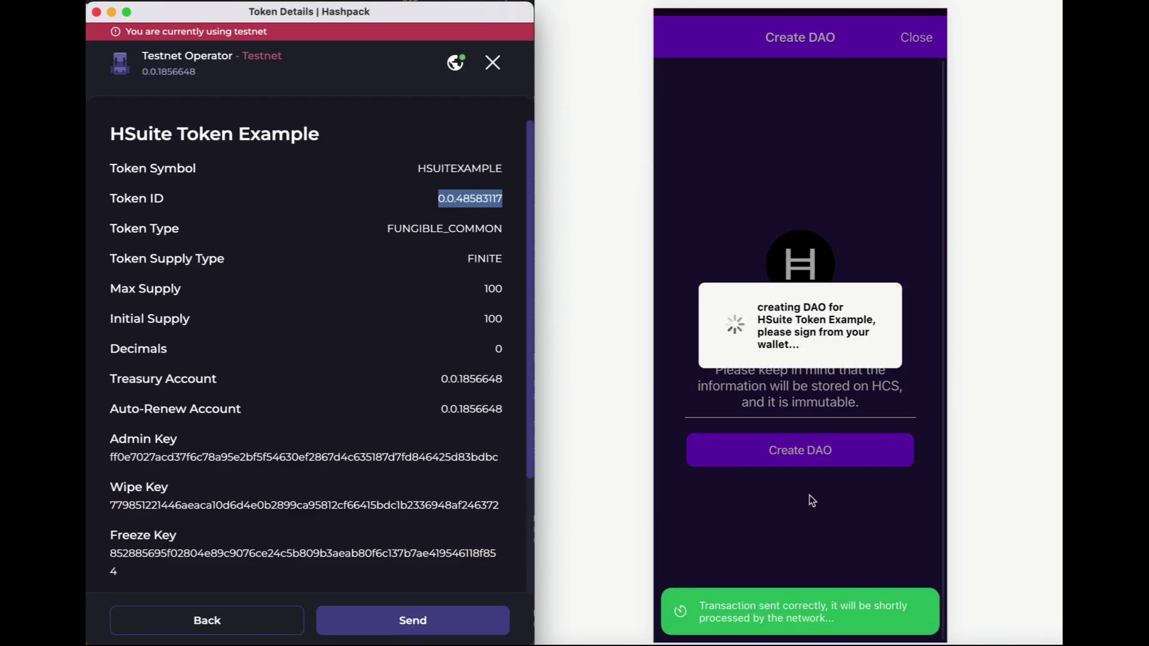